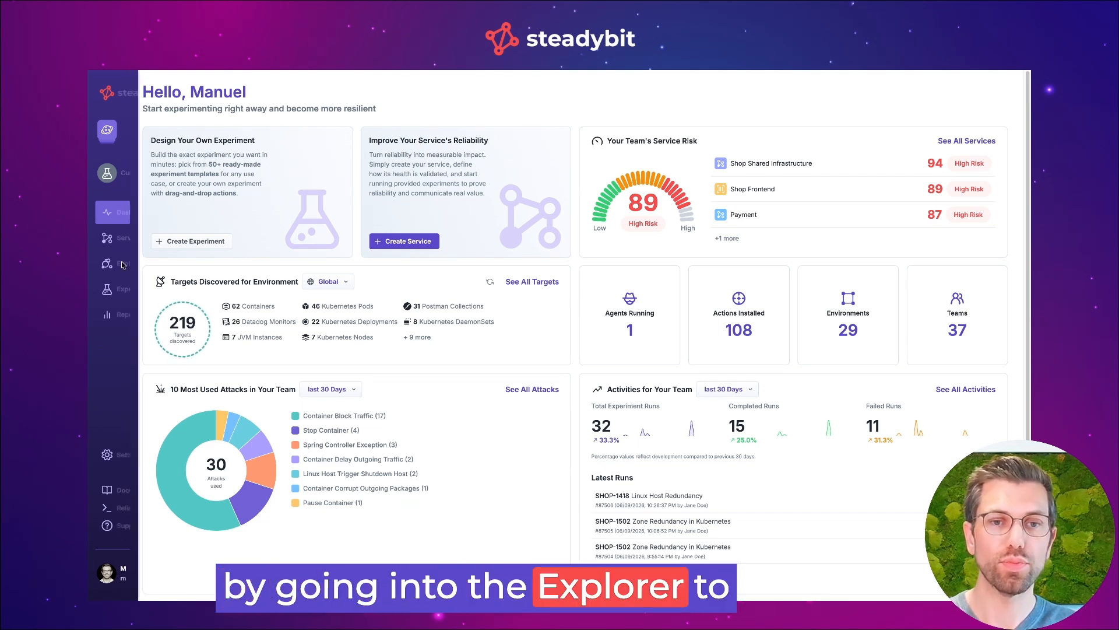
Open the Explorer's Kubernetes Cluster landscape and inspect the gateway deployment's pods
{"action": "mouse_move", "coordinate": [118, 270]}
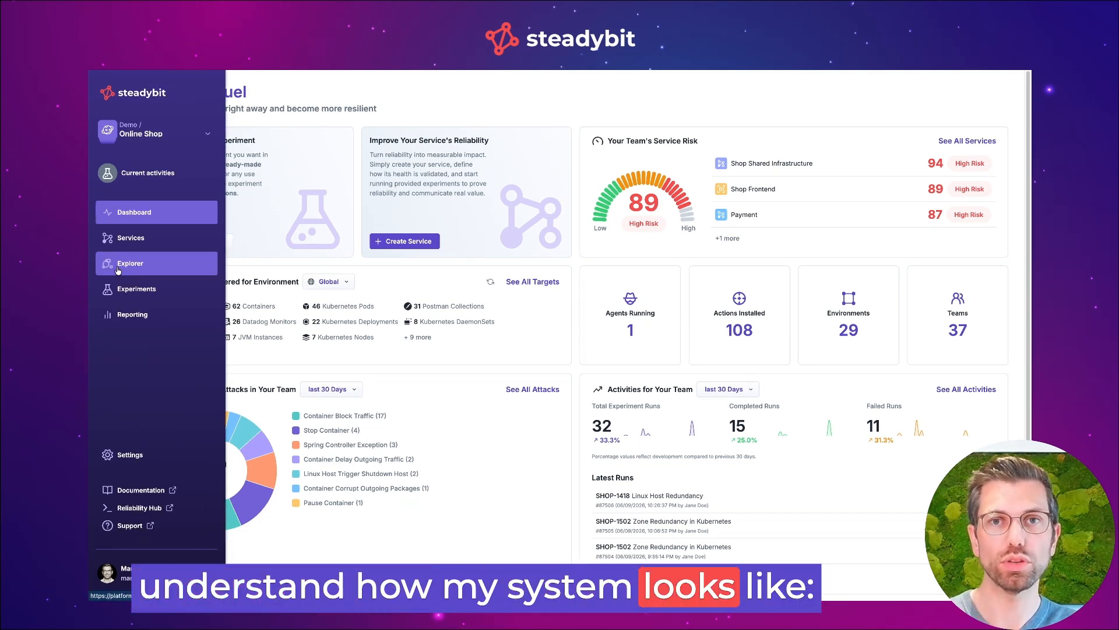
{"action": "left_click", "coordinate": [118, 265]}
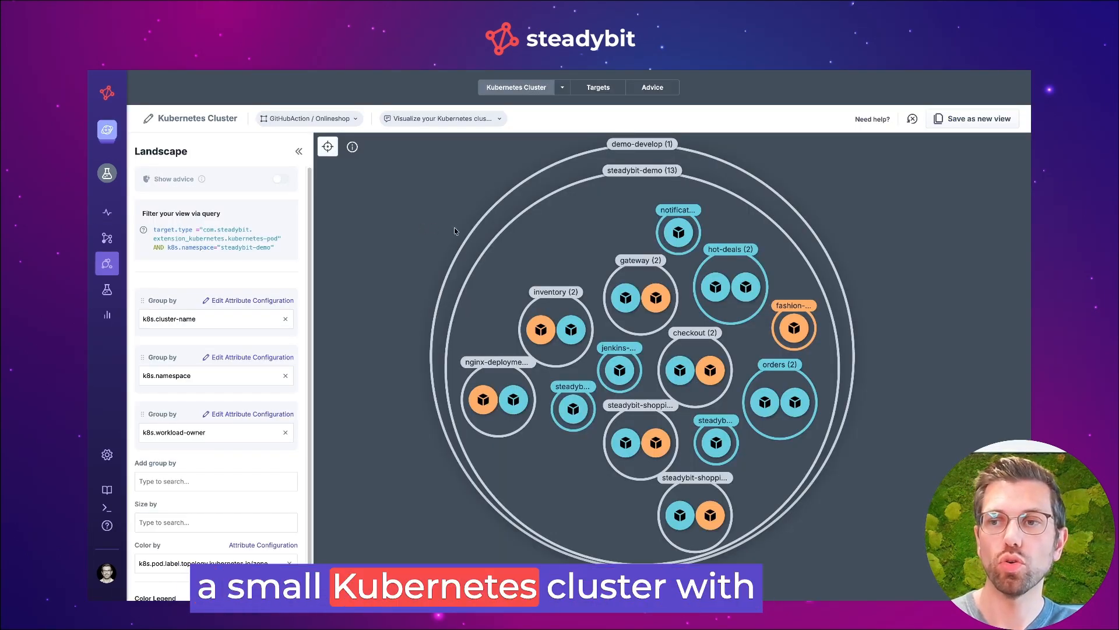
{"action": "left_click", "coordinate": [642, 279]}
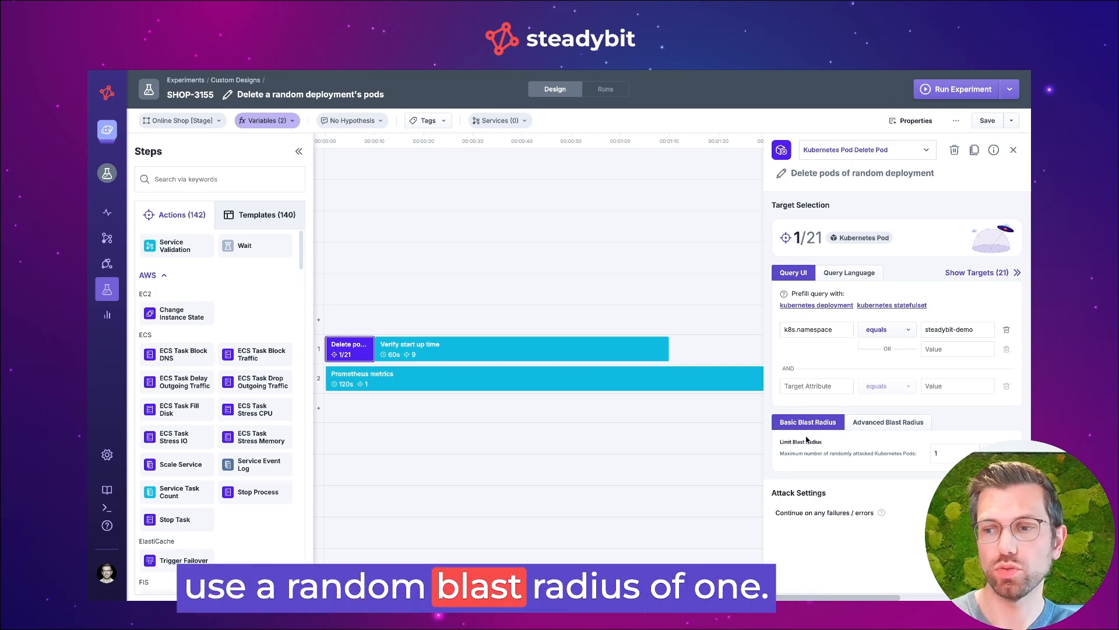
List the targets of the Kubernetes pod deletion step and view its advanced blast radius options
{"action": "left_click", "coordinate": [962, 272]}
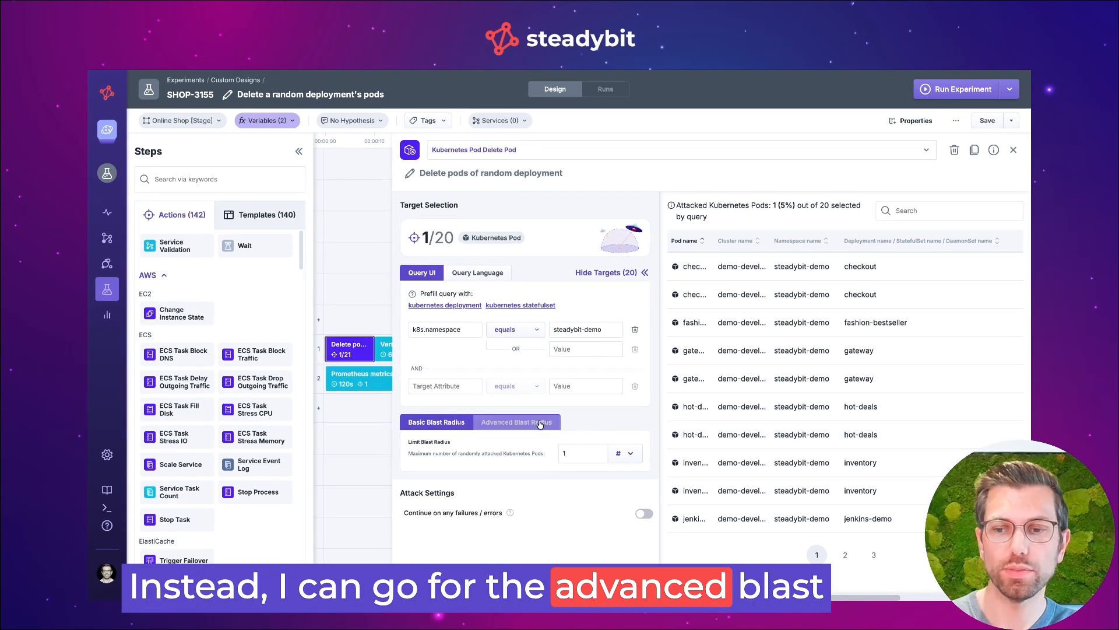
{"action": "left_click", "coordinate": [516, 422]}
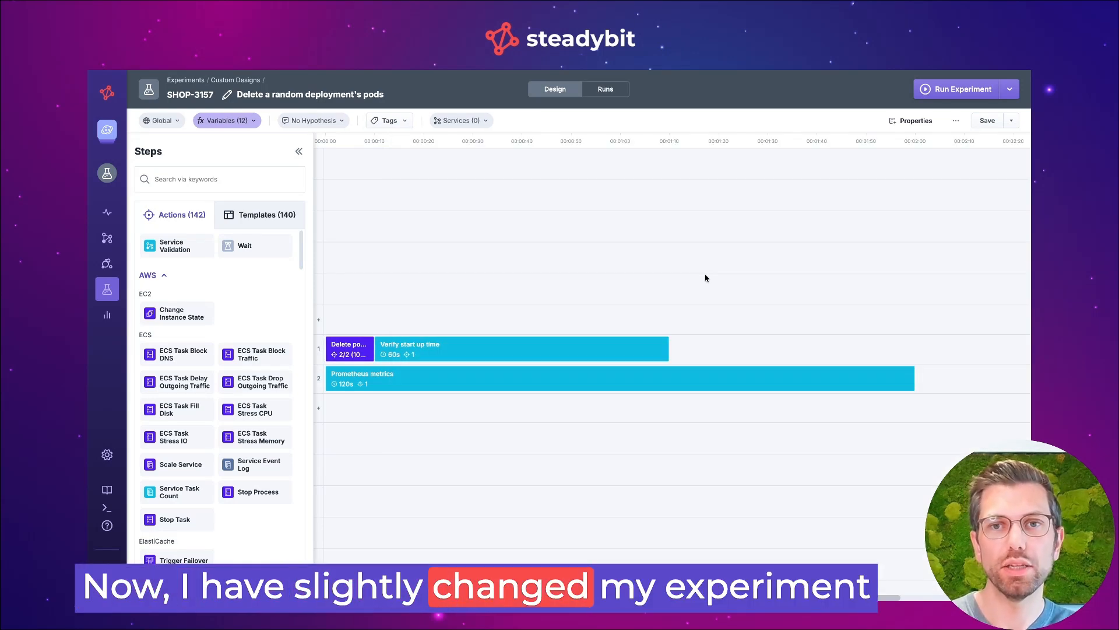
Open the value settings of the experiment variable k8sDeployment
{"action": "left_click", "coordinate": [225, 120]}
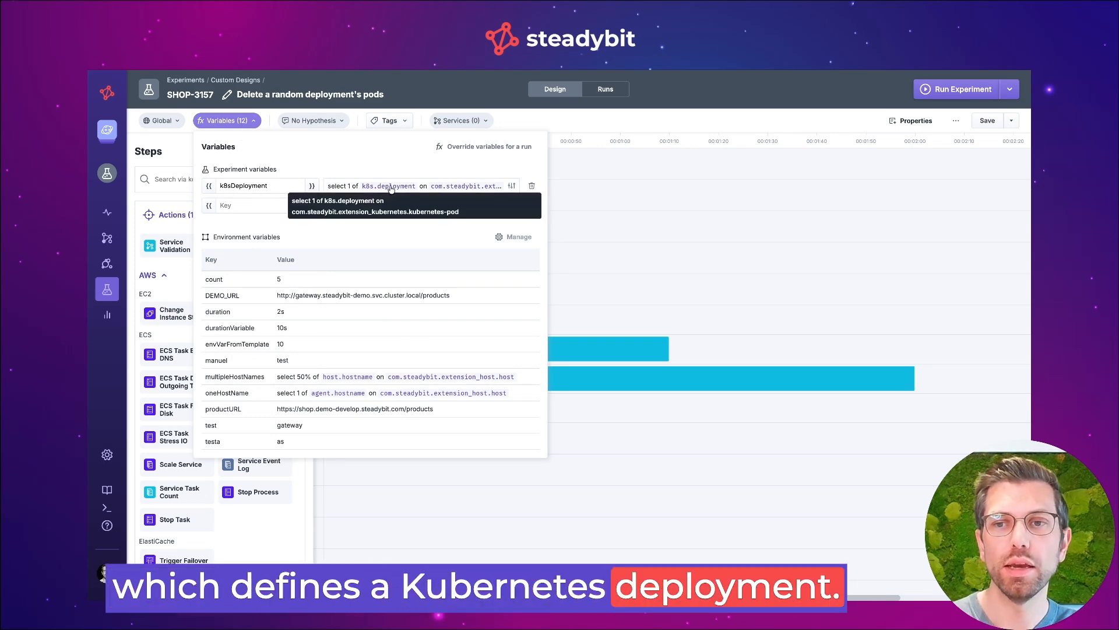
{"action": "left_click", "coordinate": [512, 185]}
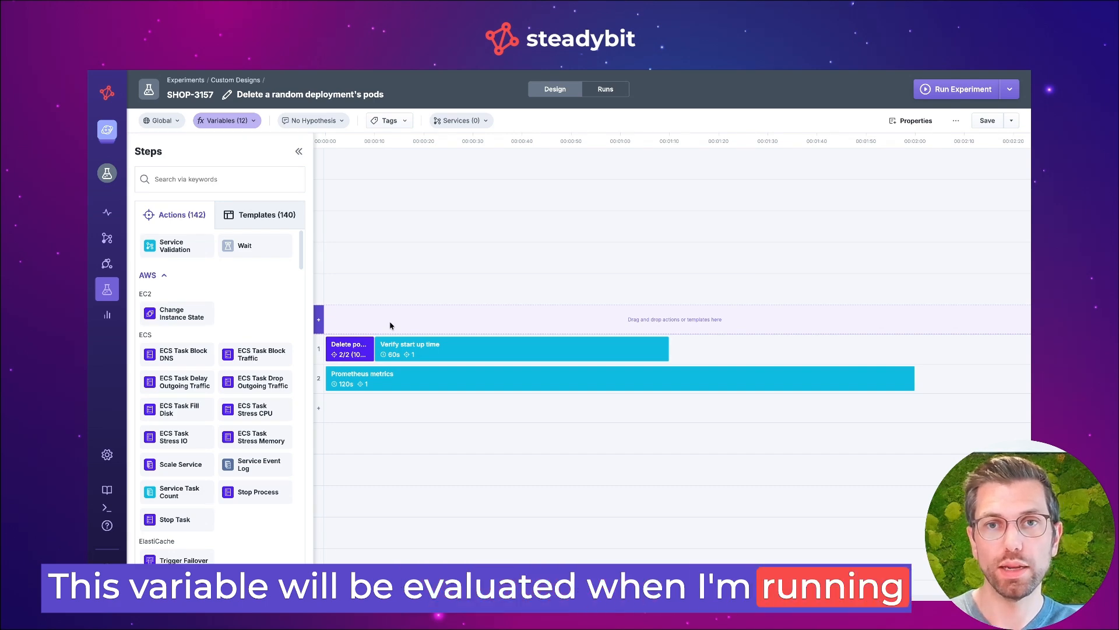
Review how the pod deletion and start-up time steps and the Prometheus Deployment query reference the k8sDeployment variable
{"action": "left_click", "coordinate": [361, 344]}
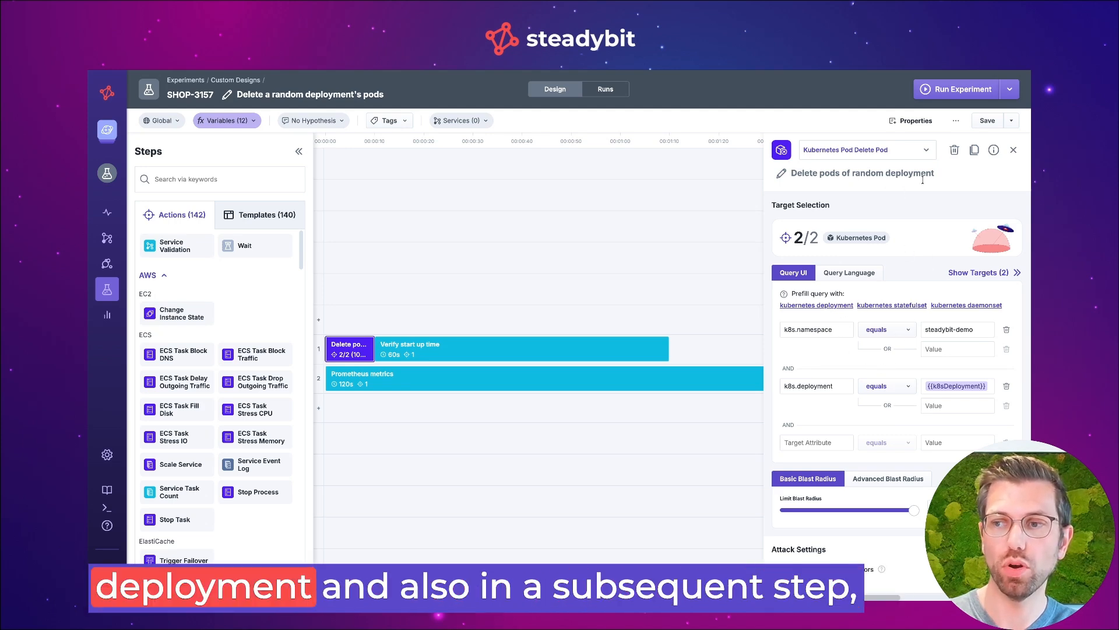
{"action": "left_click", "coordinate": [665, 349]}
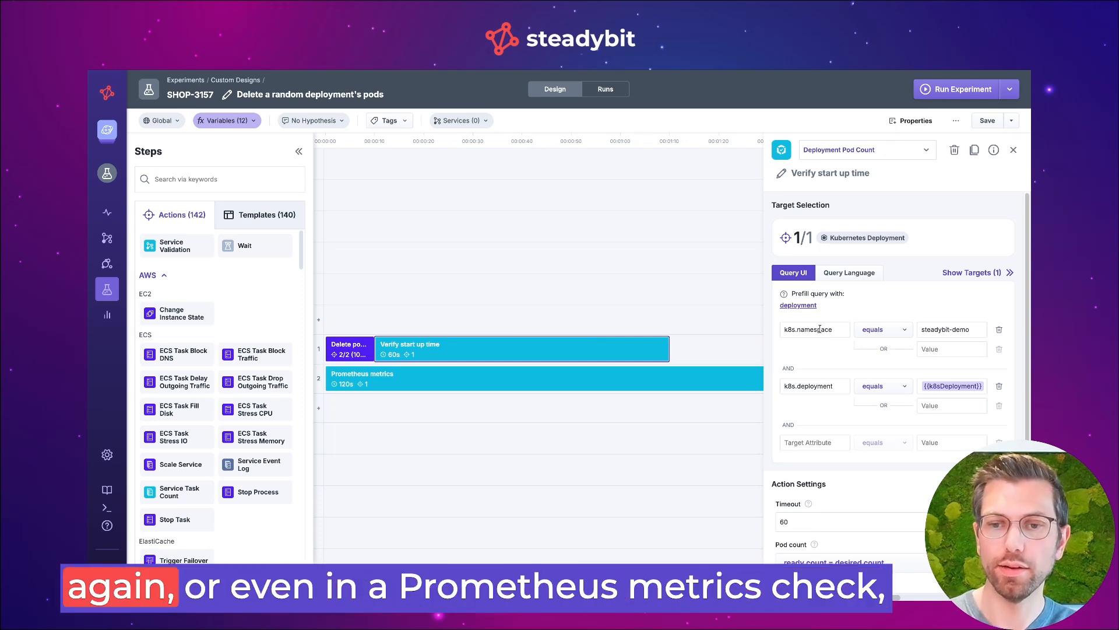
{"action": "left_click", "coordinate": [722, 377]}
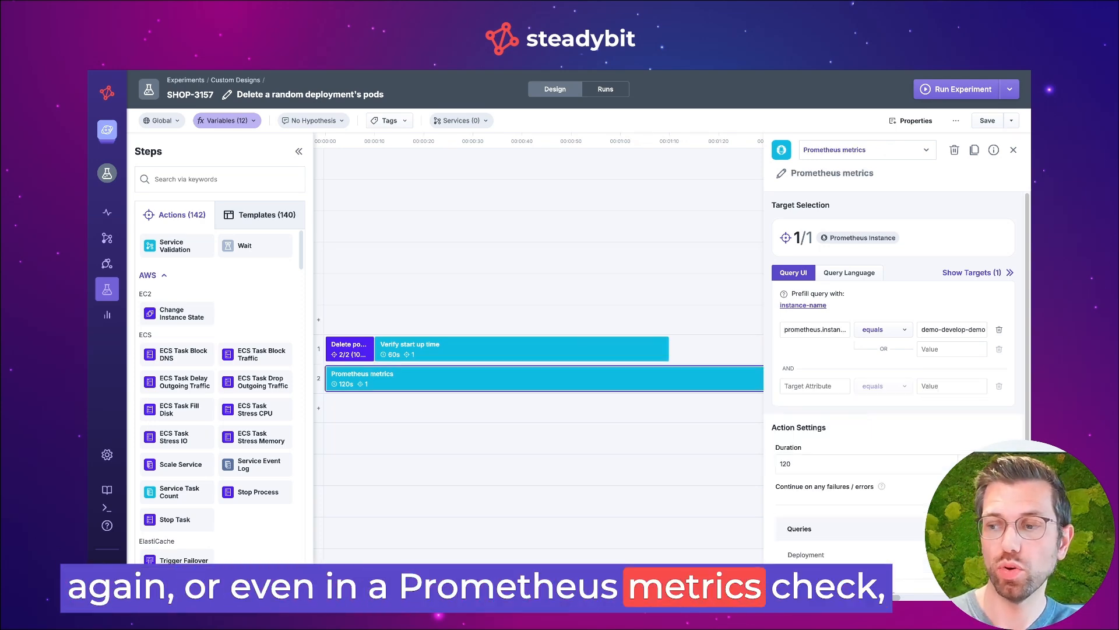
{"action": "left_click", "coordinate": [980, 554]}
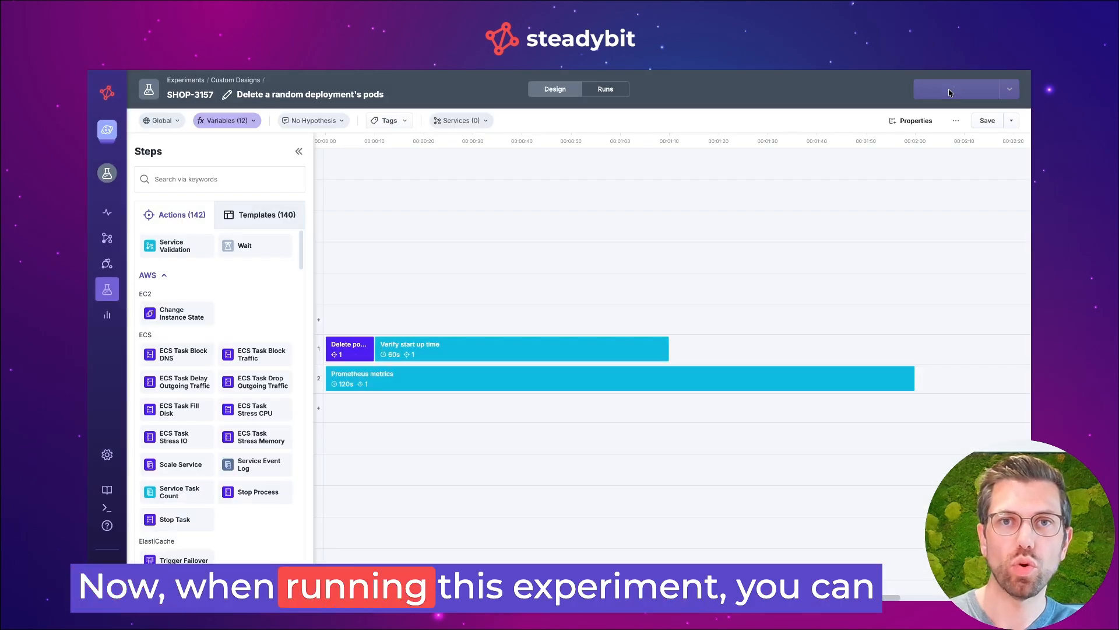
Run the random deployment pod deletion experiment and view the variables used in the run
{"action": "left_click", "coordinate": [949, 93]}
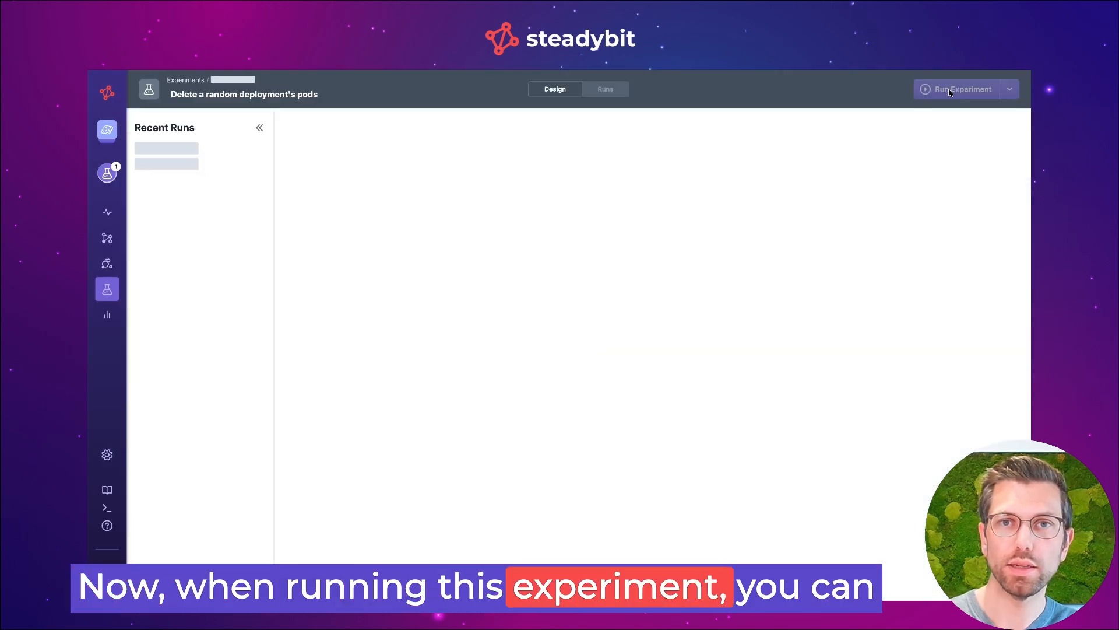
{"action": "left_click", "coordinate": [720, 134]}
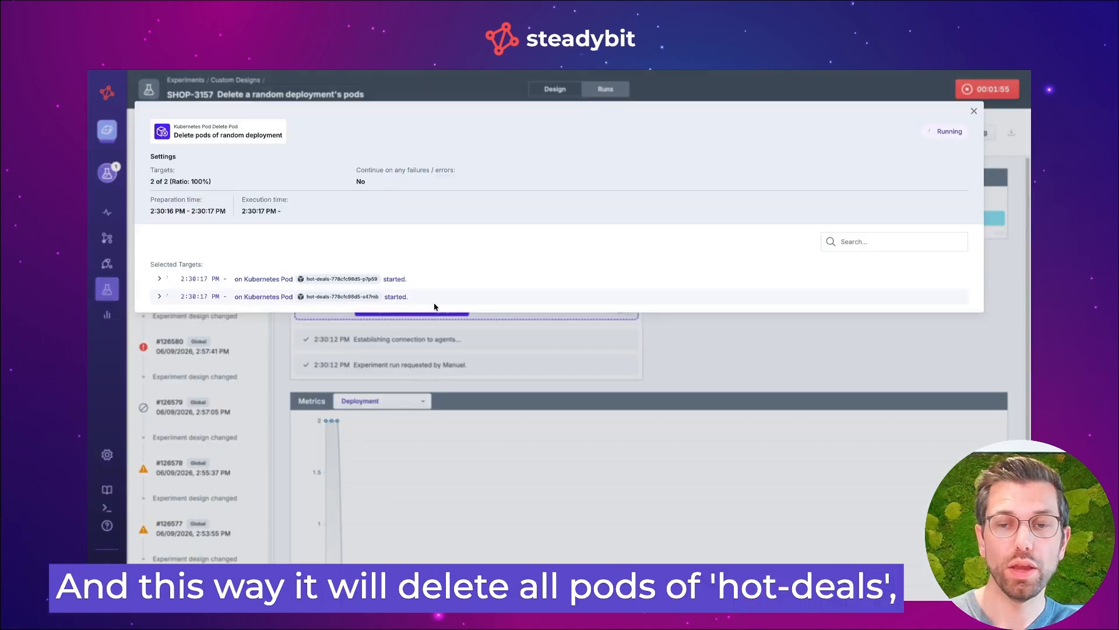
Inspect the run's targets for the start-up time check and examine its Prometheus deployment metrics
{"action": "left_click", "coordinate": [786, 349]}
{"action": "left_click", "coordinate": [479, 282]}
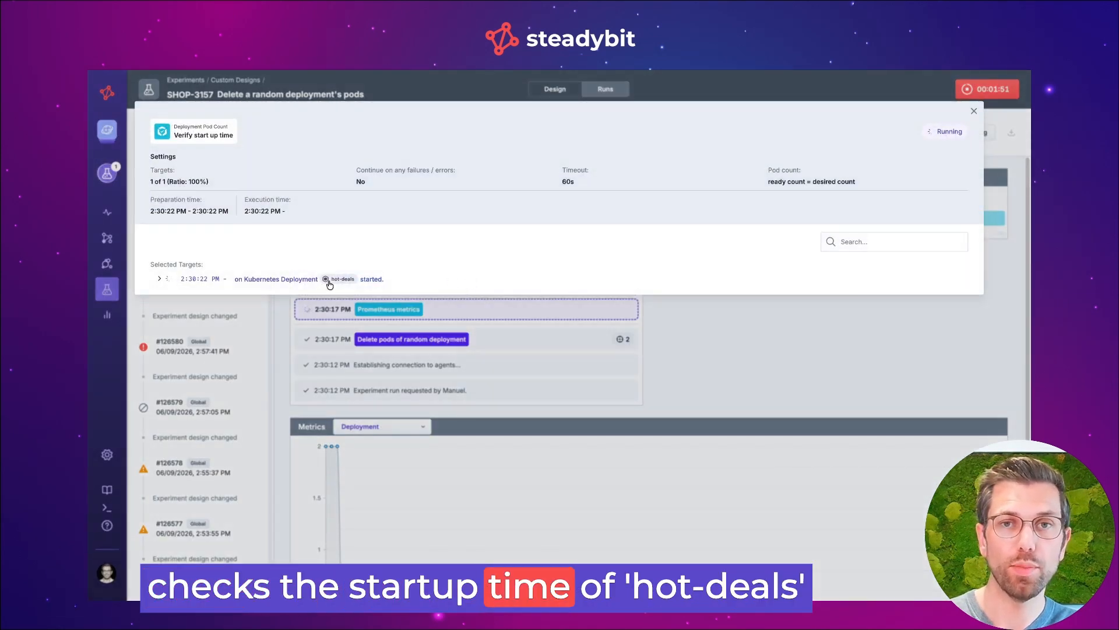
{"action": "left_click", "coordinate": [750, 377]}
{"action": "scroll", "coordinate": [750, 378], "scroll_direction": "down", "scroll_amount": 2}
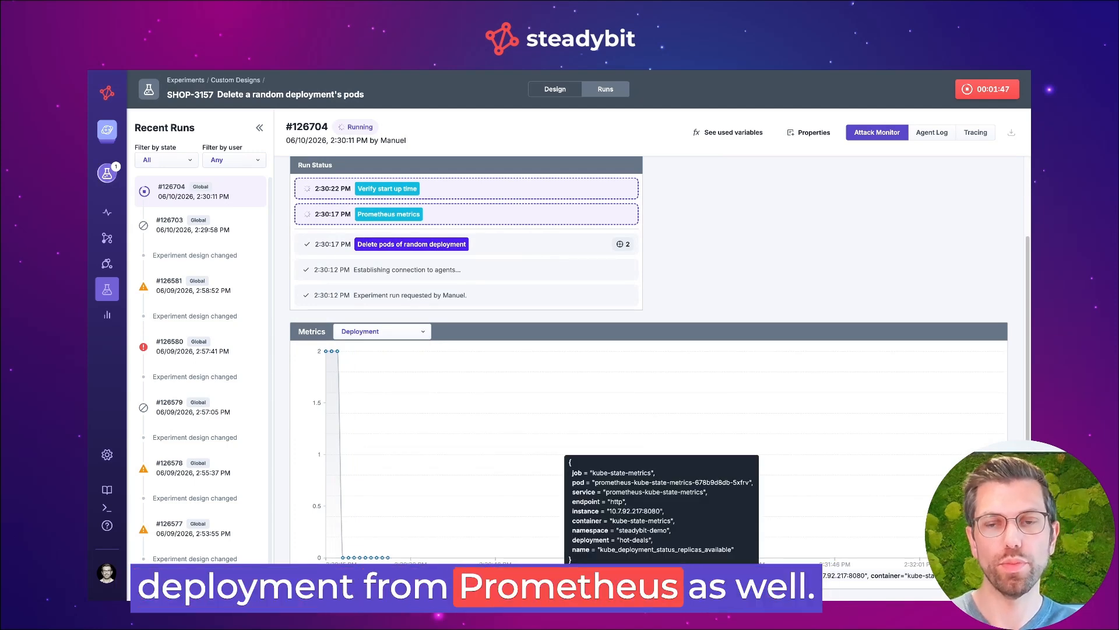
Cancel the current experiment run, run the experiment again and view the variables used
{"action": "left_click", "coordinate": [970, 89]}
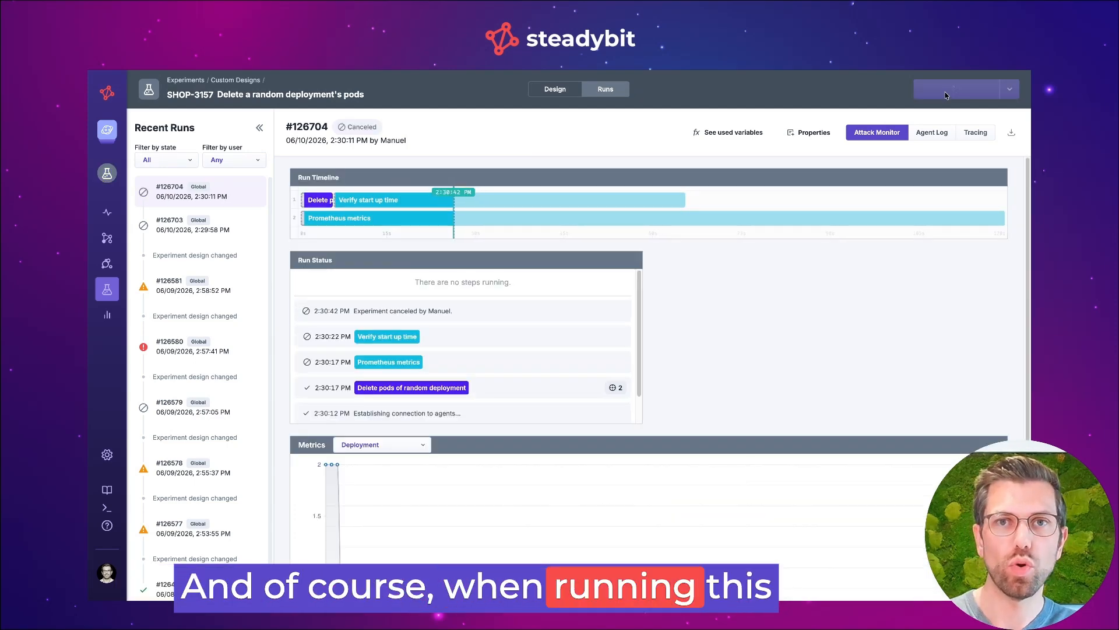
{"action": "left_click", "coordinate": [945, 95]}
{"action": "left_click", "coordinate": [717, 132]}
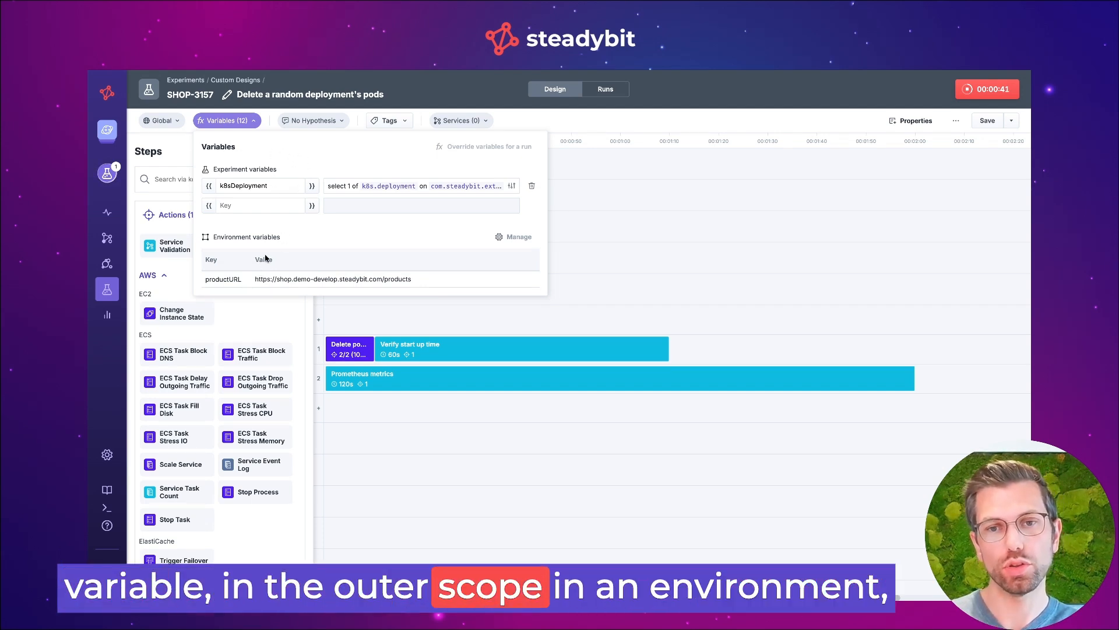
Open the run with variable overrides and the value settings for k8sDeployment
{"action": "left_click", "coordinate": [1009, 90]}
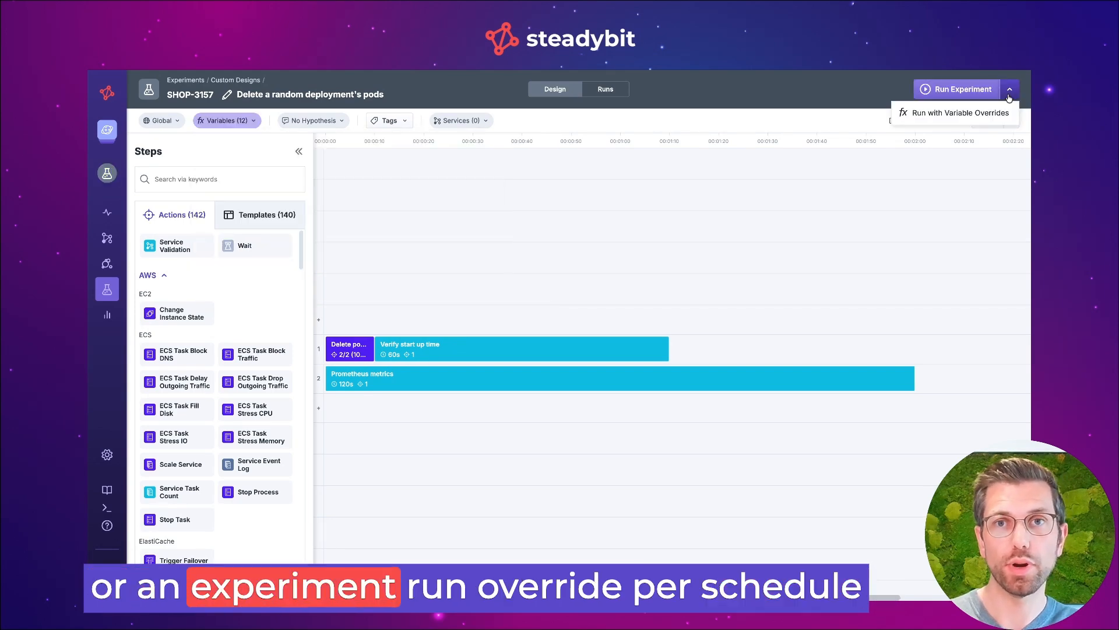
{"action": "left_click", "coordinate": [985, 112]}
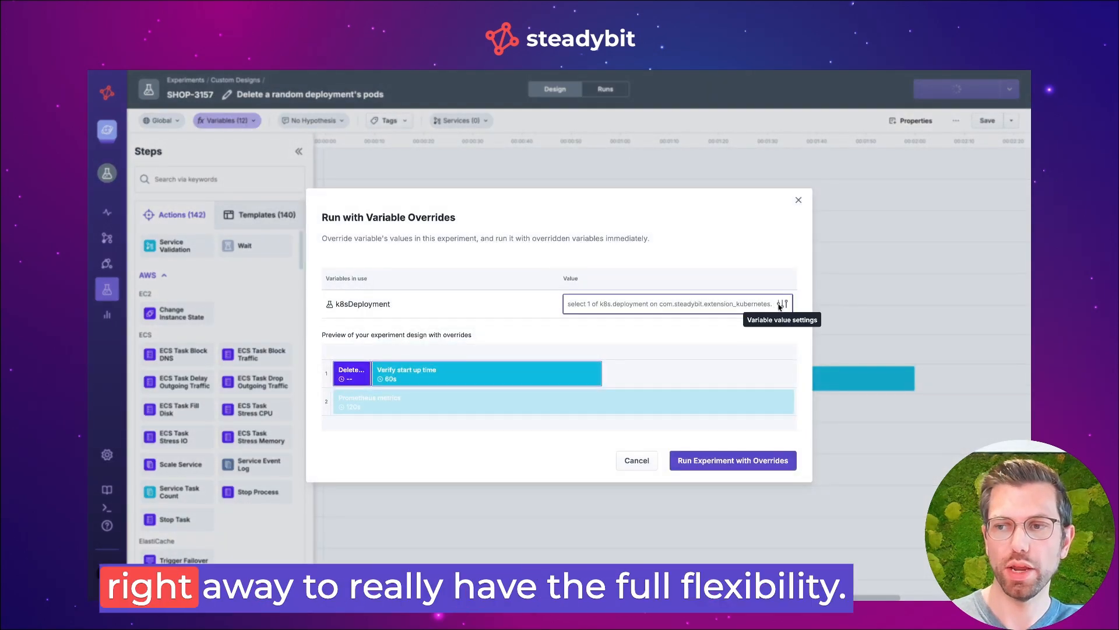
{"action": "left_click", "coordinate": [782, 303]}
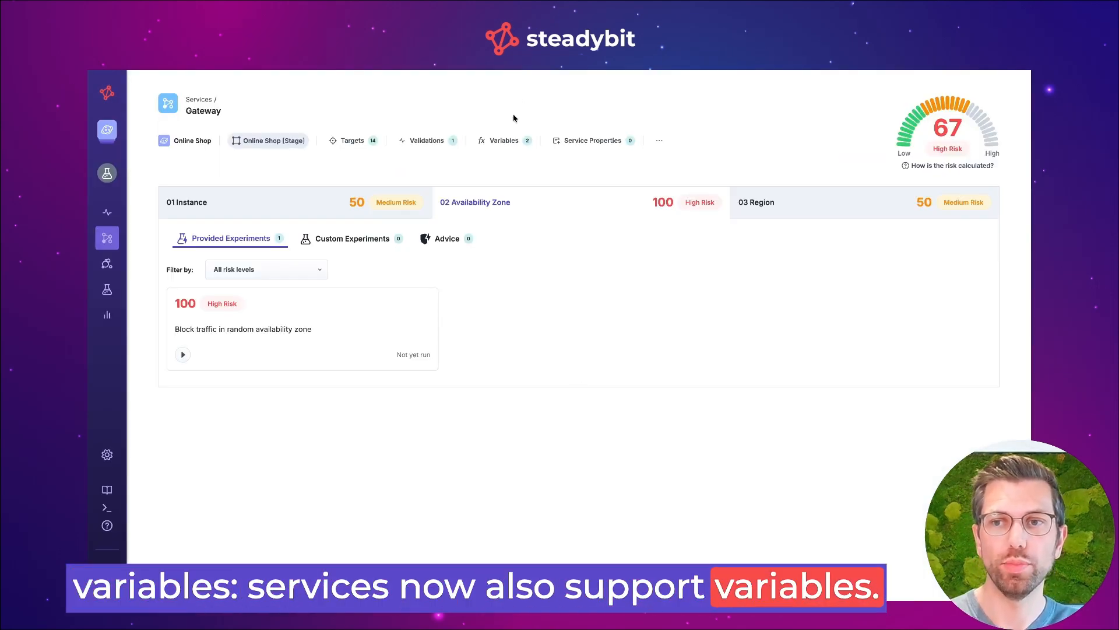
Open the Gateway service's zone variable for editing and review the variable references in the template's Container Block Traffic query
{"action": "left_click", "coordinate": [505, 141]}
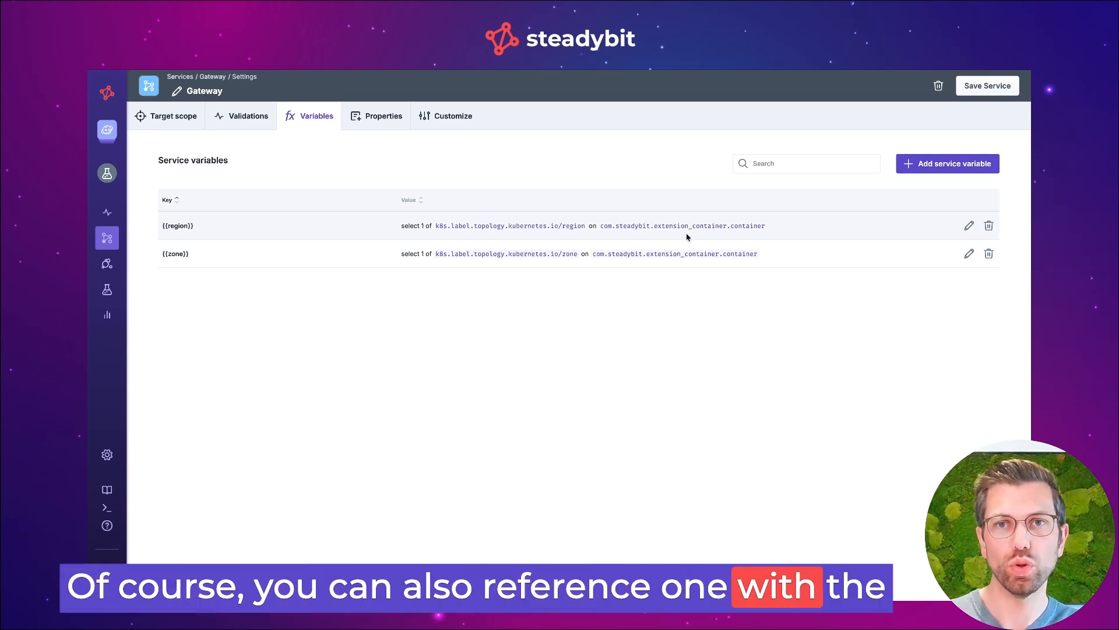
{"action": "left_click", "coordinate": [969, 253]}
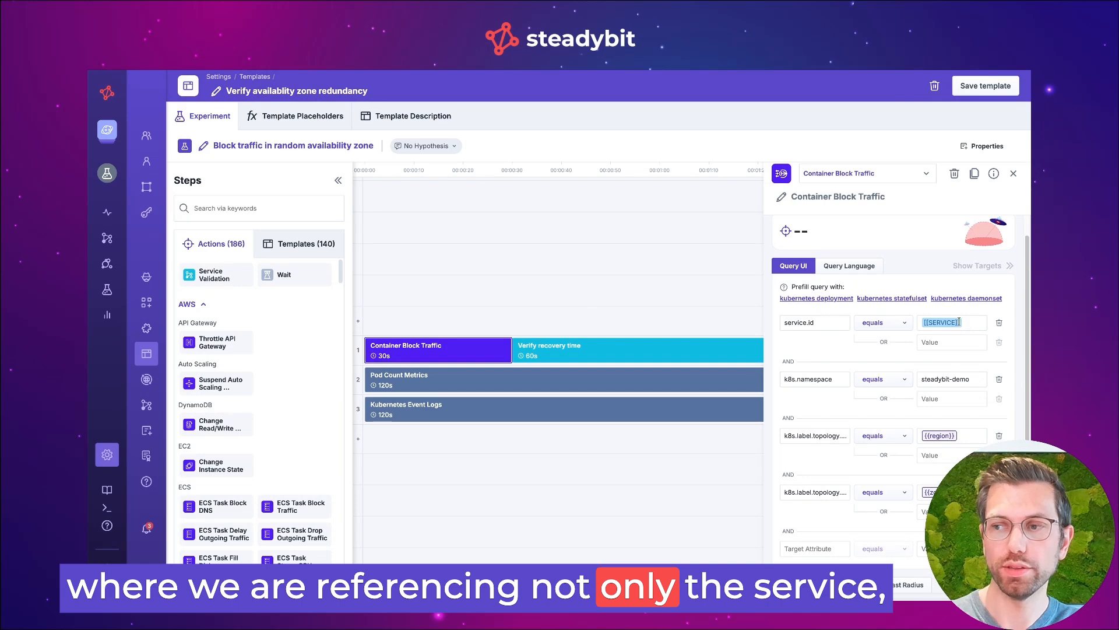
{"action": "scroll", "coordinate": [875, 367], "scroll_direction": "down", "scroll_amount": 2}
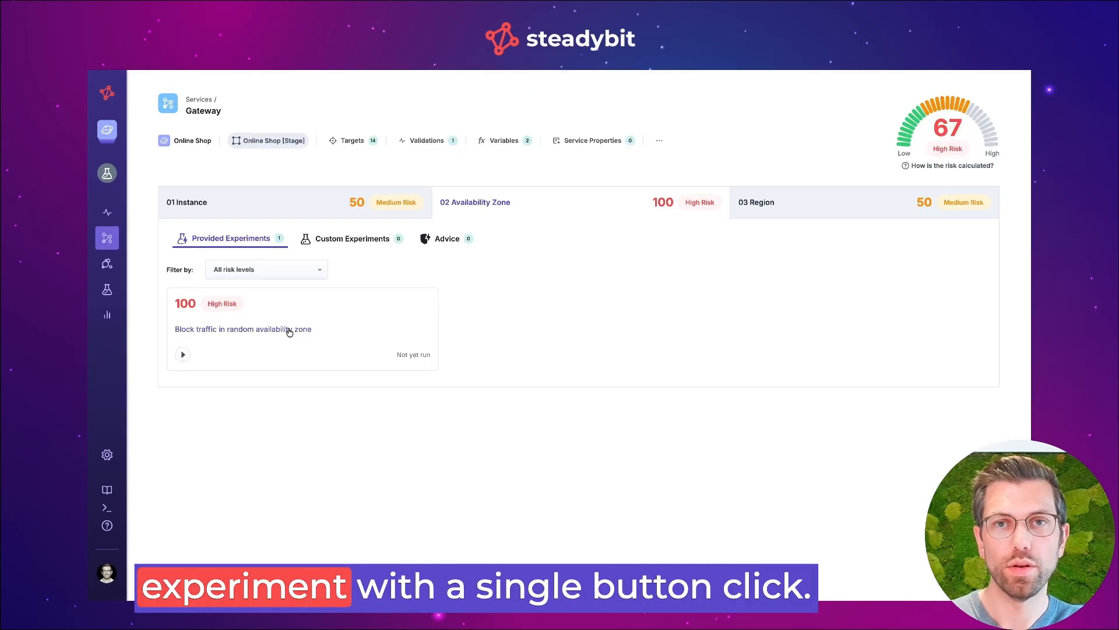
Open the Gateway service's provided experiment for blocking traffic in a random availability zone and view its service variables
{"action": "left_click", "coordinate": [287, 327]}
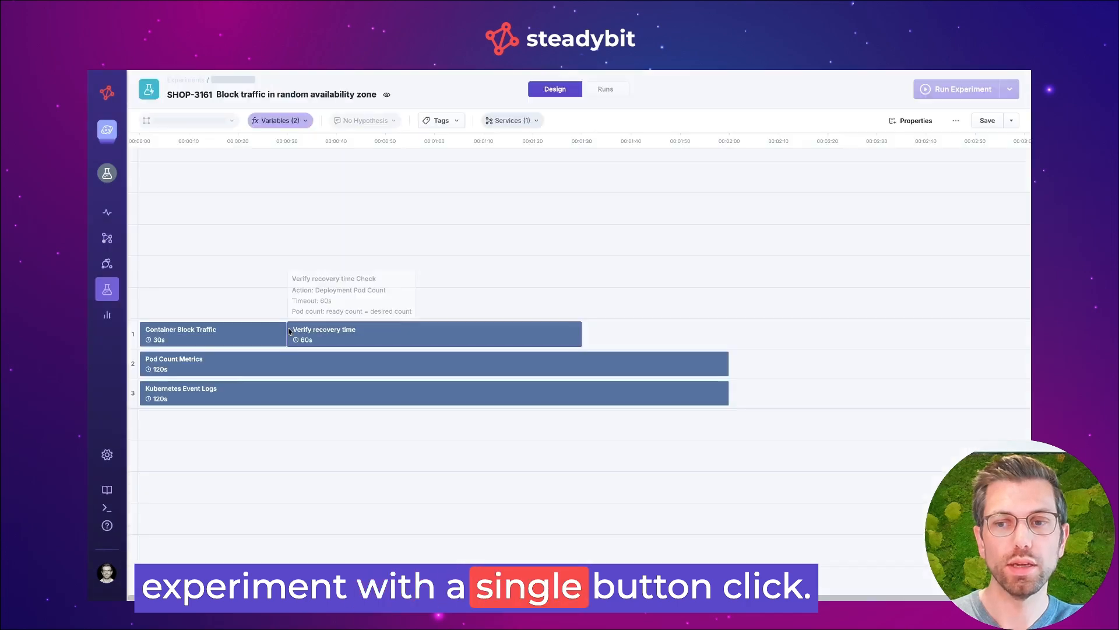
{"action": "left_click", "coordinate": [278, 122]}
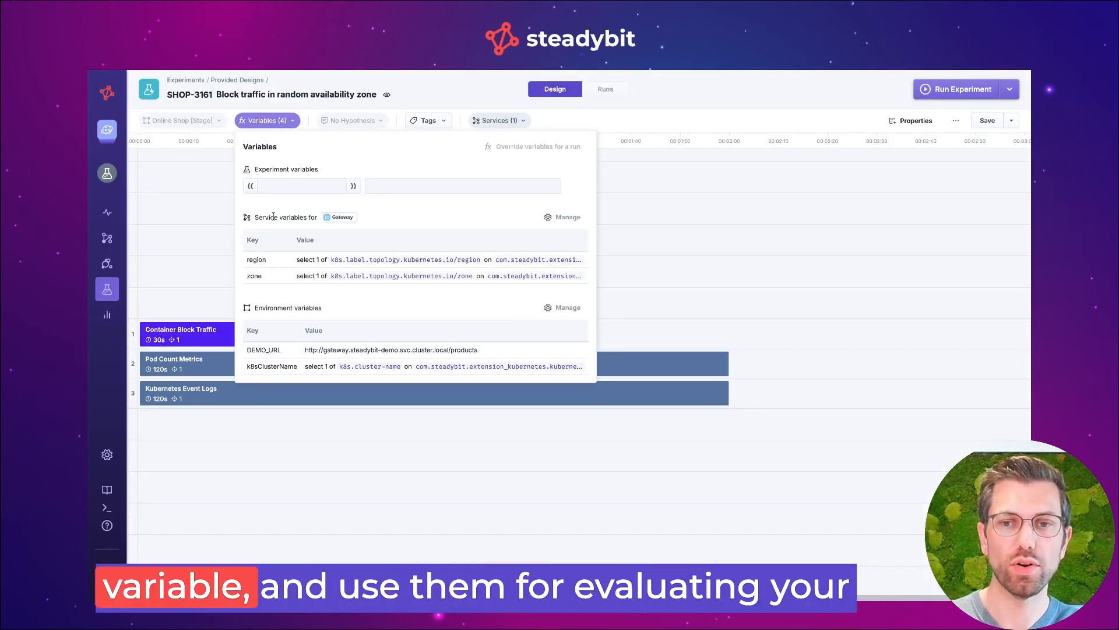
{"action": "left_click", "coordinate": [257, 262]}
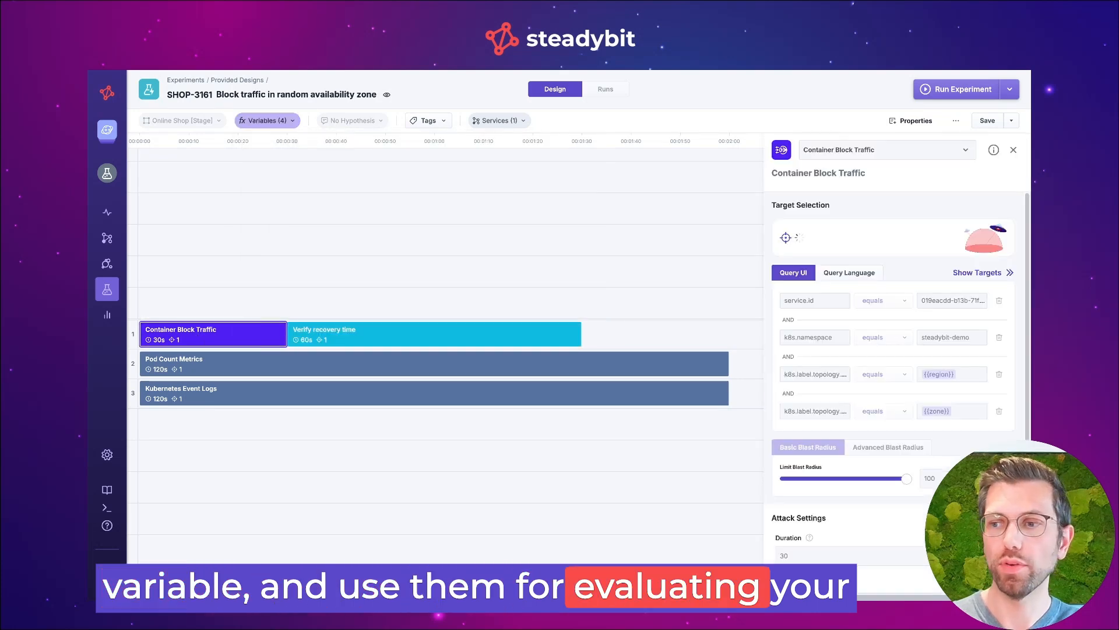
Show the containers targeted by the Container Block Traffic step, then close and reopen the step to re-evaluate its targets
{"action": "left_click", "coordinate": [983, 272]}
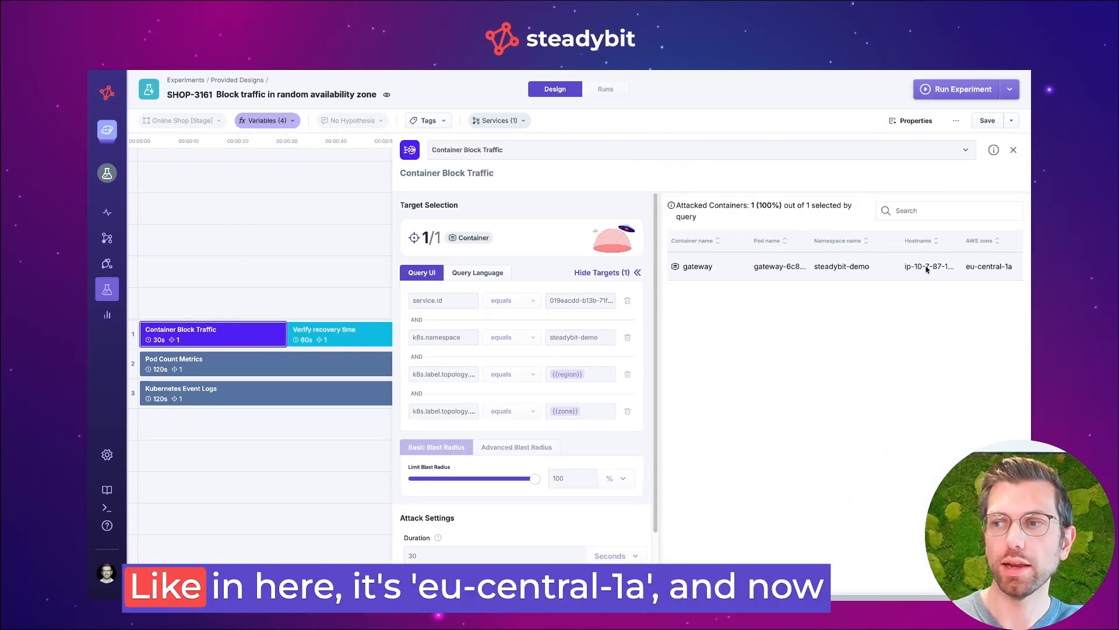
{"action": "left_click", "coordinate": [243, 302]}
{"action": "left_click", "coordinate": [228, 333]}
{"action": "left_click", "coordinate": [991, 274]}
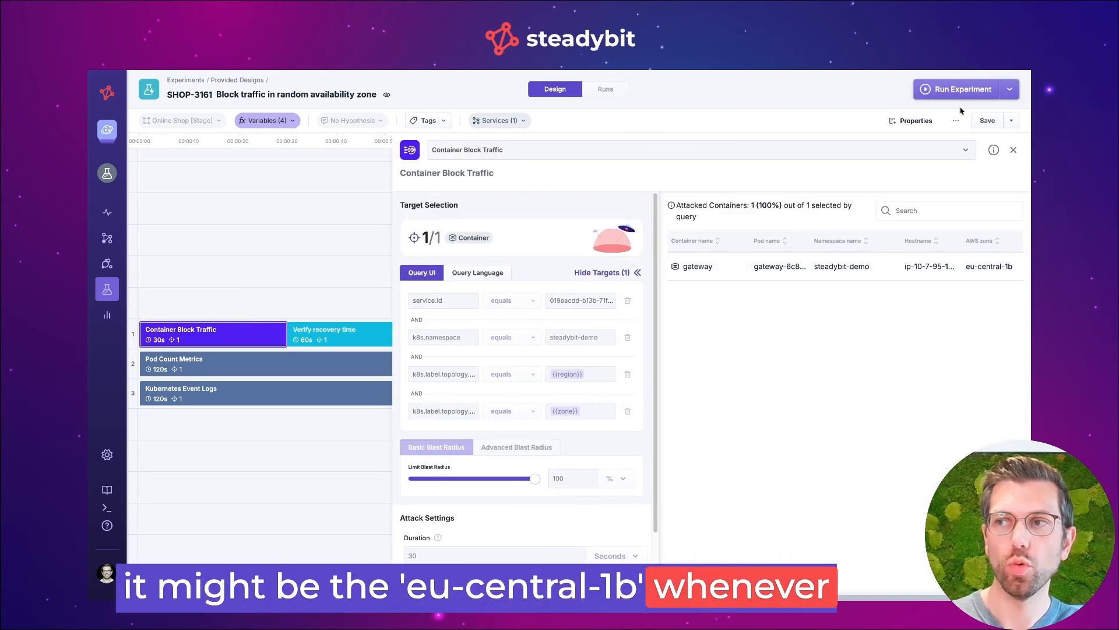
Run the availability zone traffic-blocking experiment and view the variables used in the run
{"action": "left_click", "coordinate": [947, 95]}
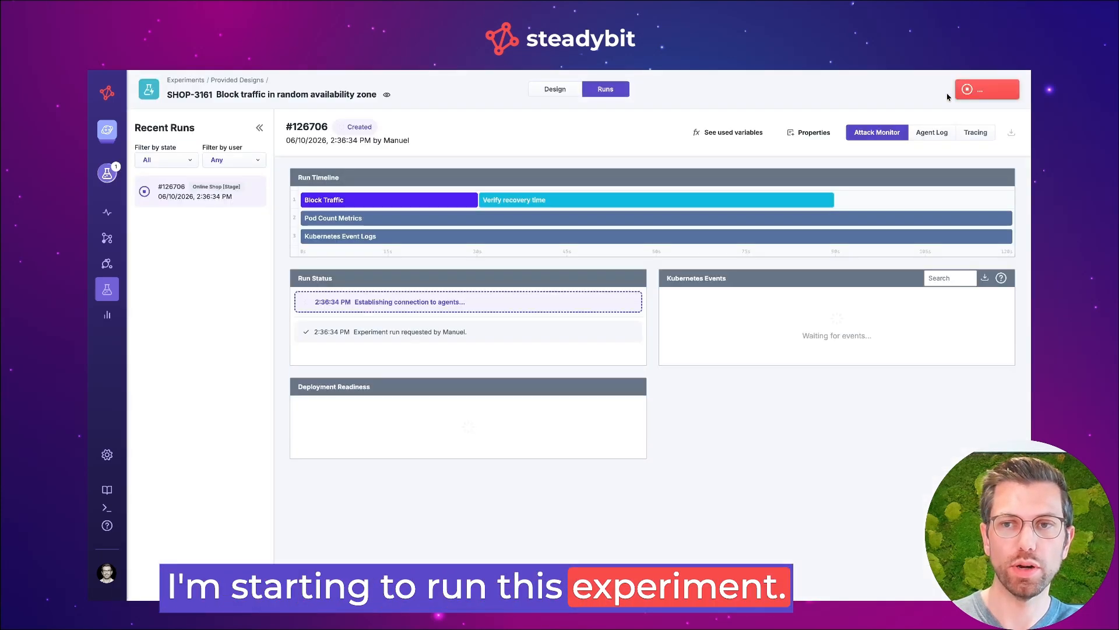
{"action": "left_click", "coordinate": [727, 132]}
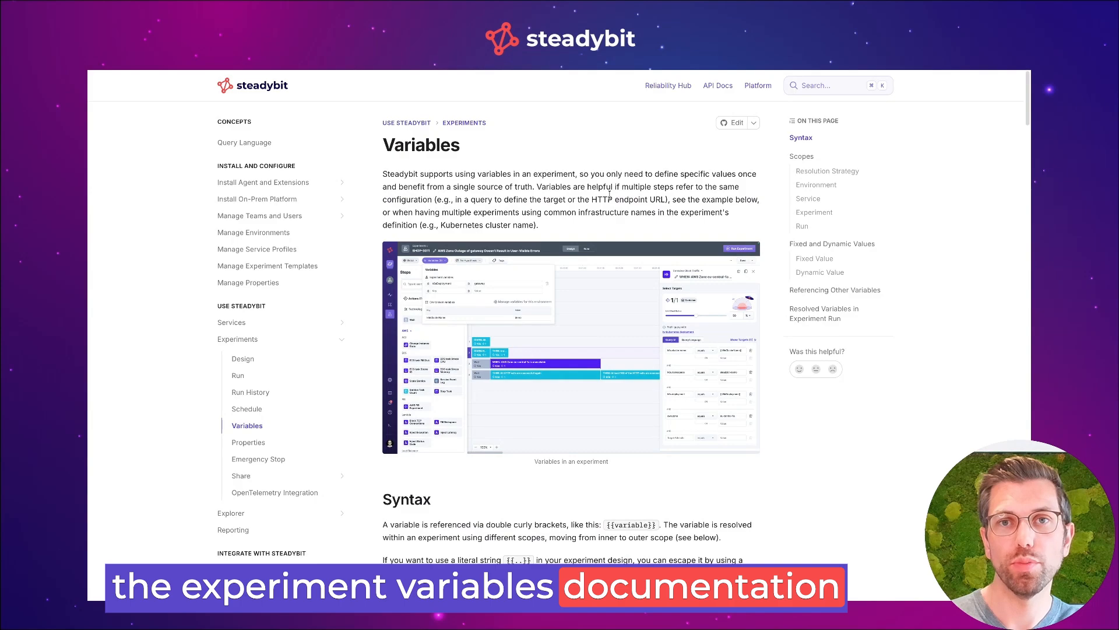
Read the fixed and dynamic values sections of the experiment variables documentation
{"action": "left_click", "coordinate": [827, 244]}
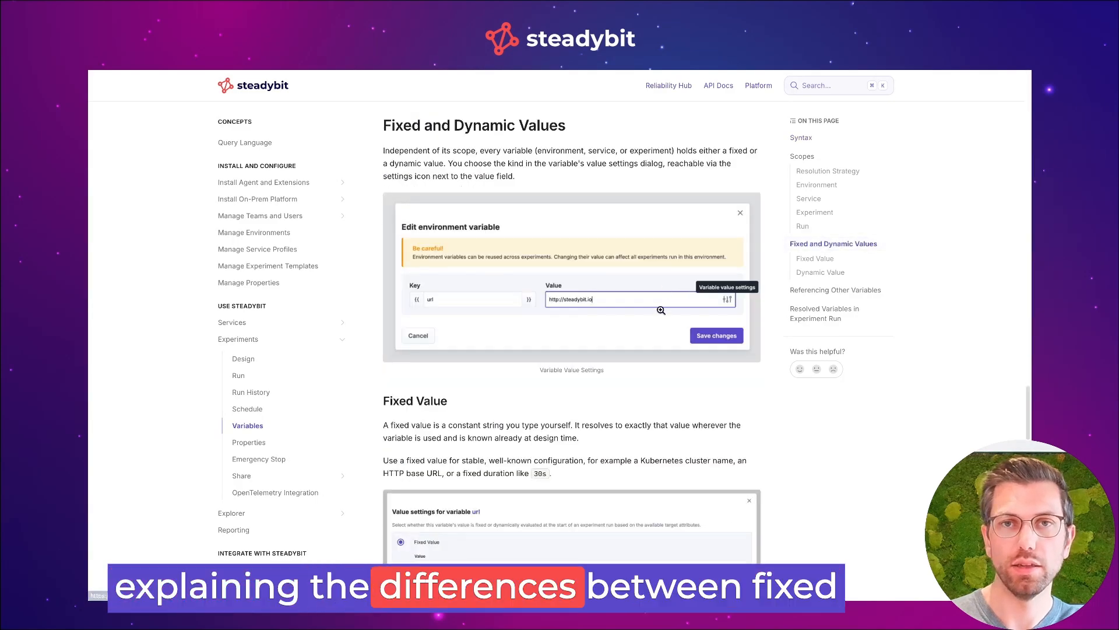
{"action": "scroll", "coordinate": [660, 312], "scroll_direction": "down", "scroll_amount": 2}
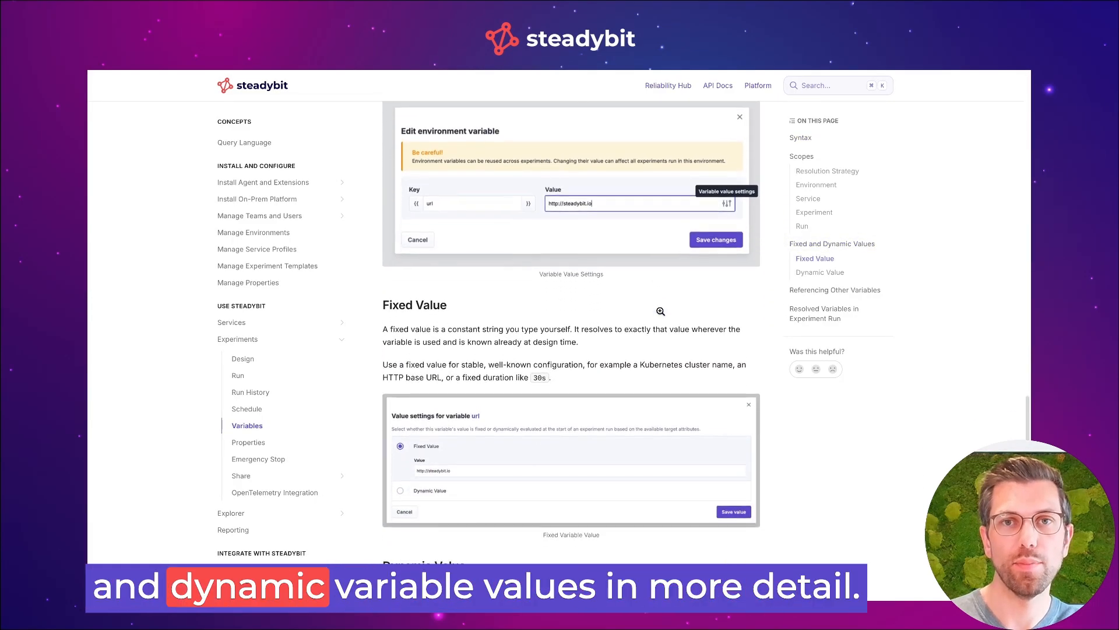
{"action": "scroll", "coordinate": [661, 314], "scroll_direction": "down", "scroll_amount": 6}
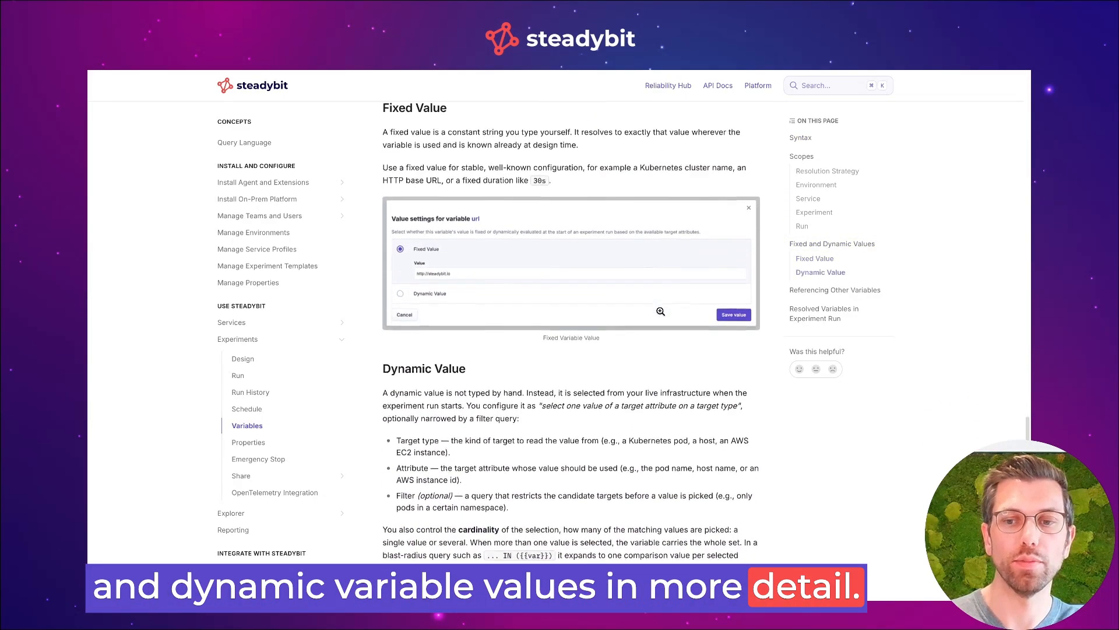
{"action": "scroll", "coordinate": [660, 313], "scroll_direction": "down", "scroll_amount": 5}
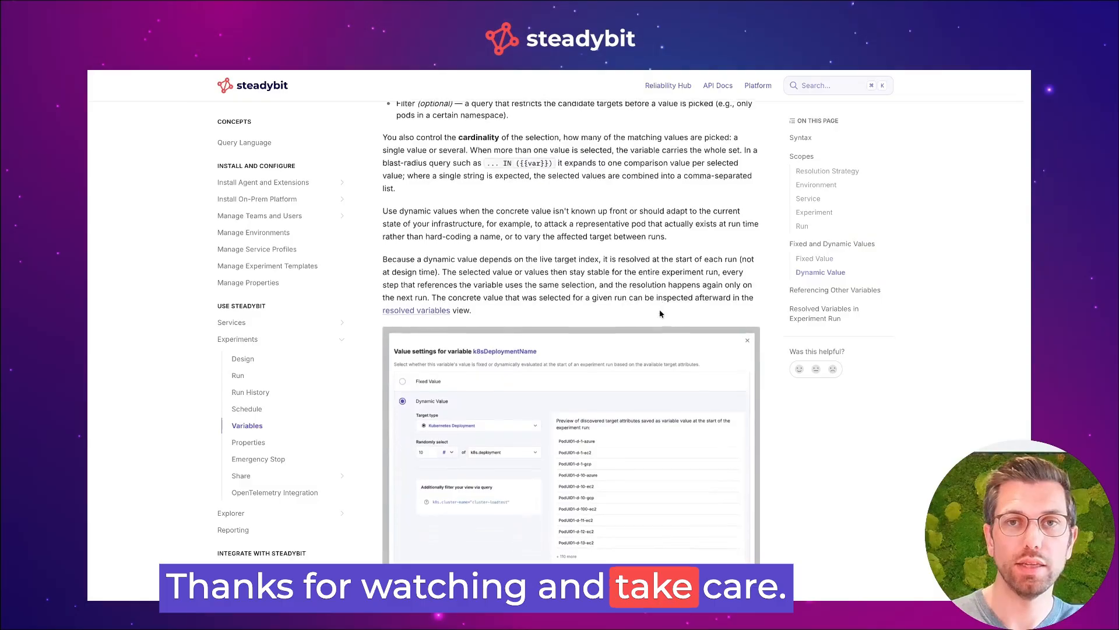